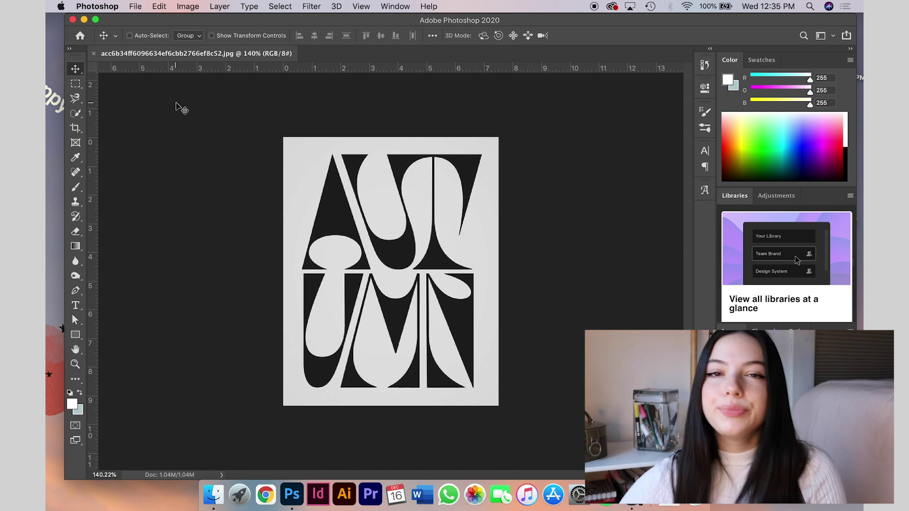
Resample the AUTUMN poster to 150 pixels/inch (1125 × 1404 px) and zoom out to fit
left_click(188, 6)
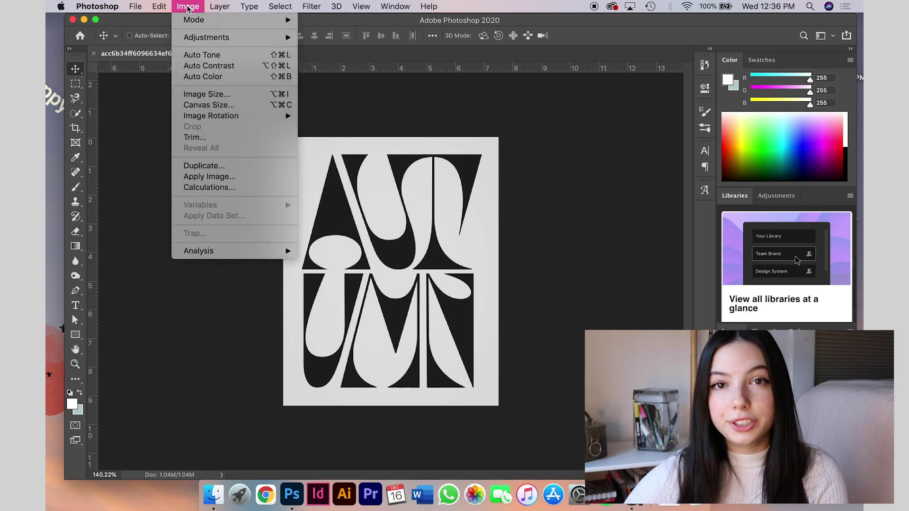
left_click(195, 95)
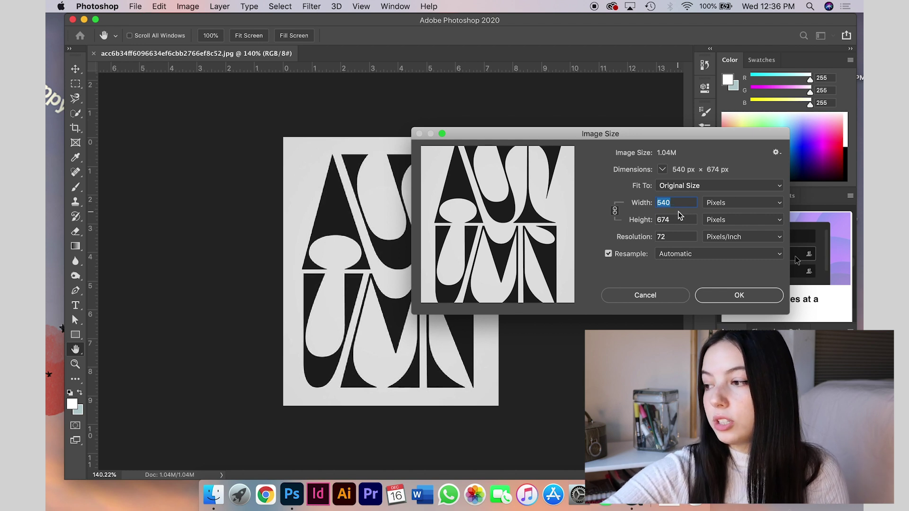
double_click(678, 236)
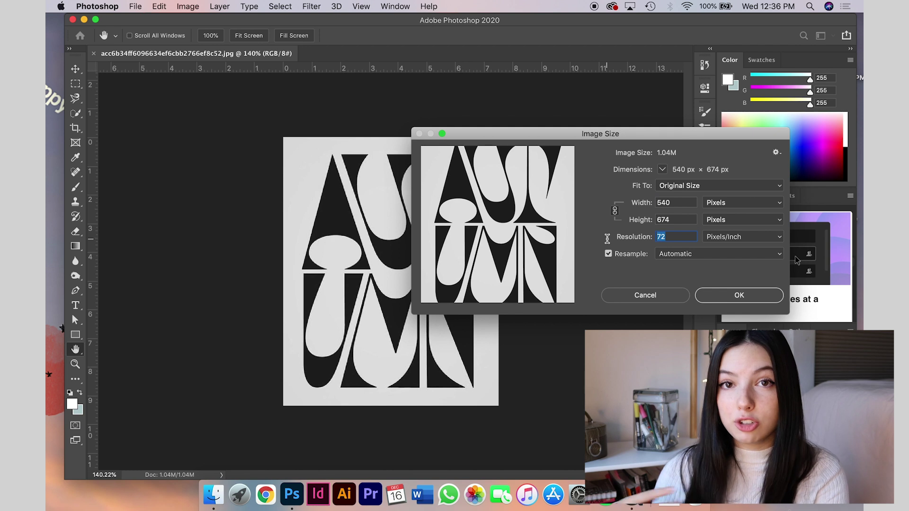
type("150")
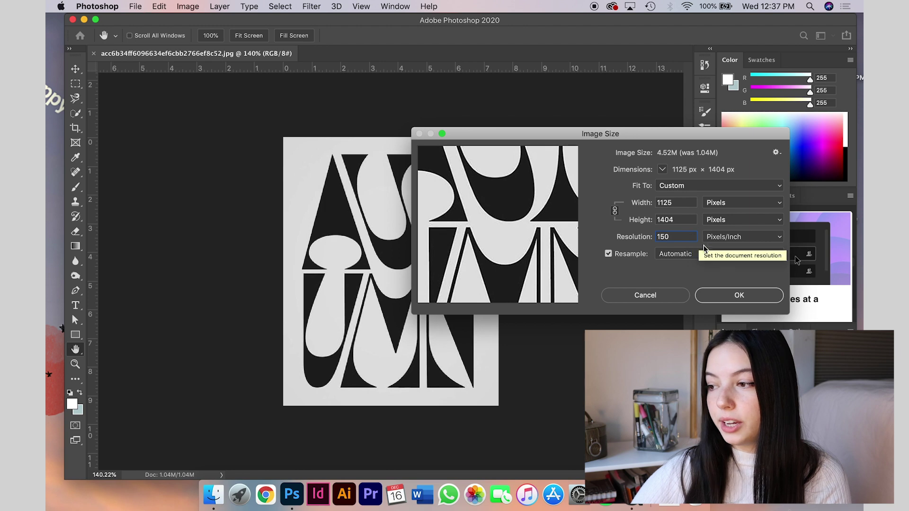
left_click(739, 296)
key("v")
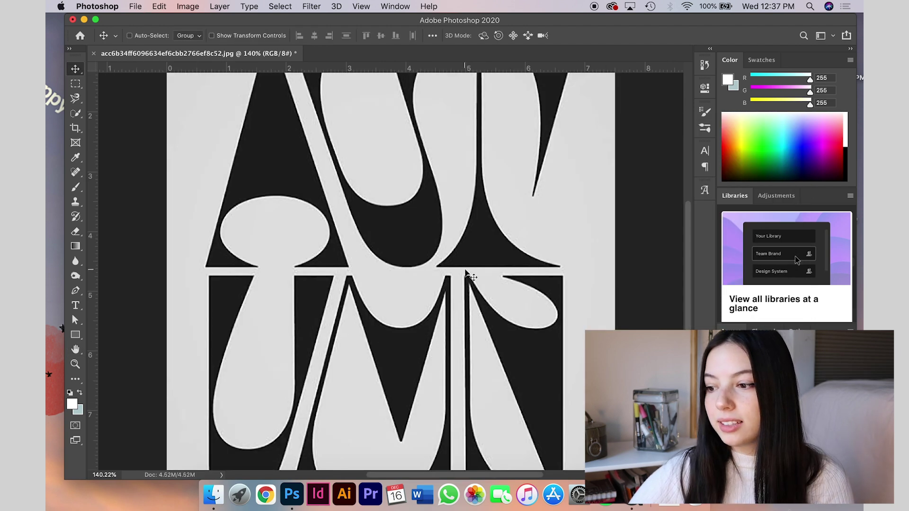
scroll(465, 271, "down", 6)
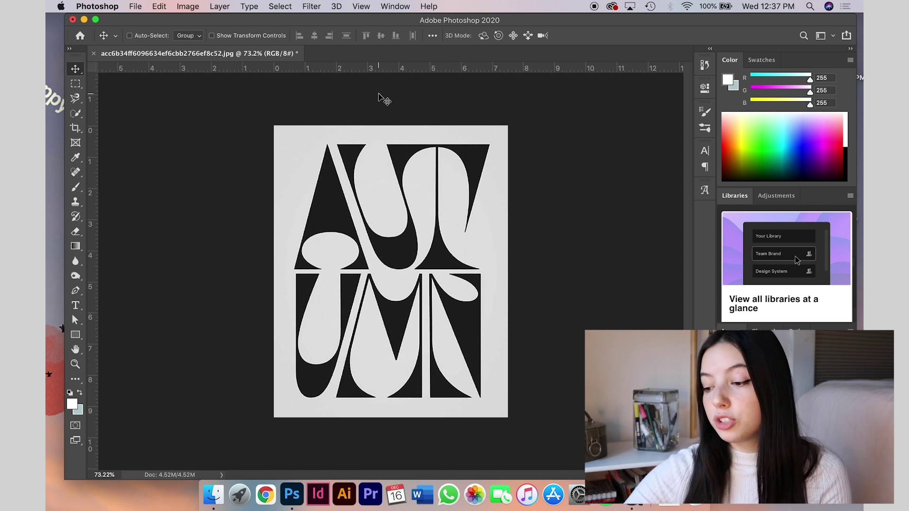
key("super+l")
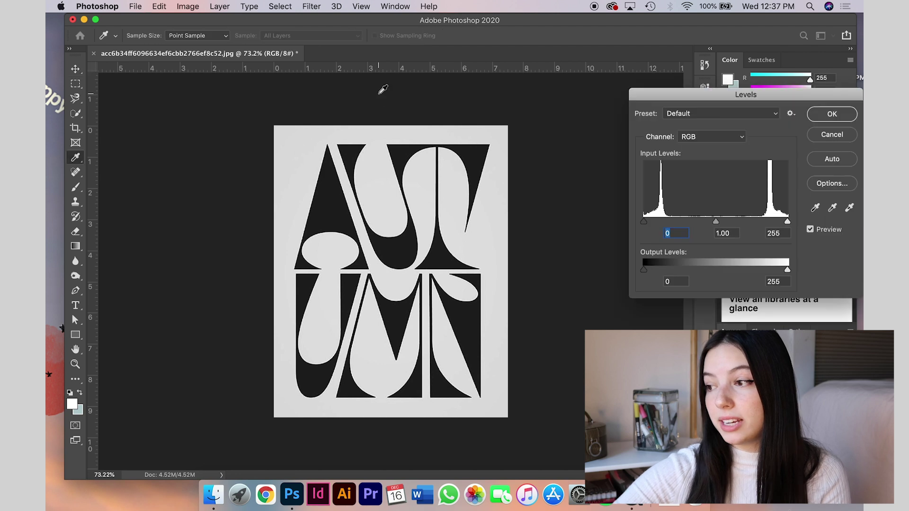
left_click(842, 141)
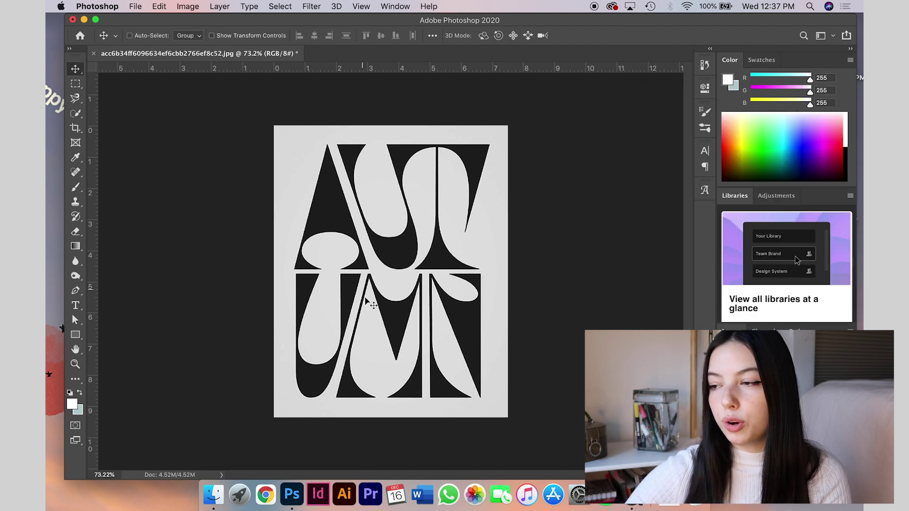
left_click(194, 8)
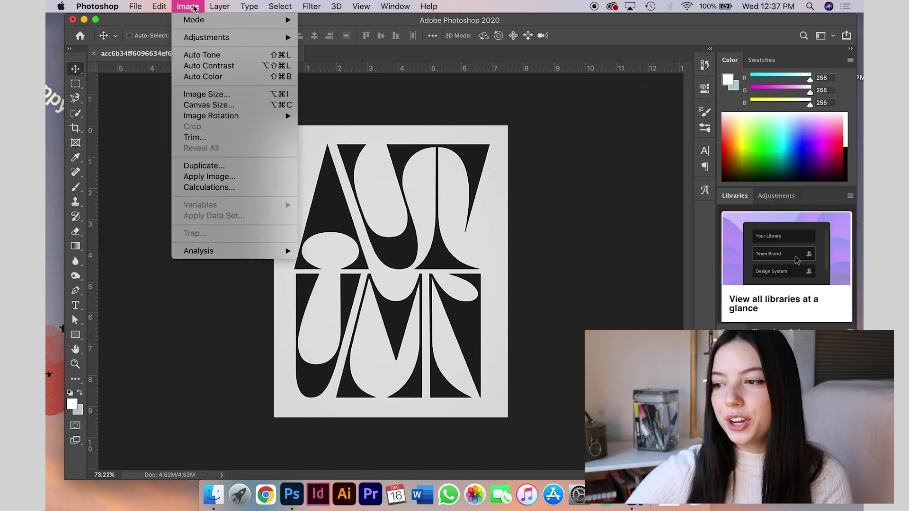
mouse_move(198, 37)
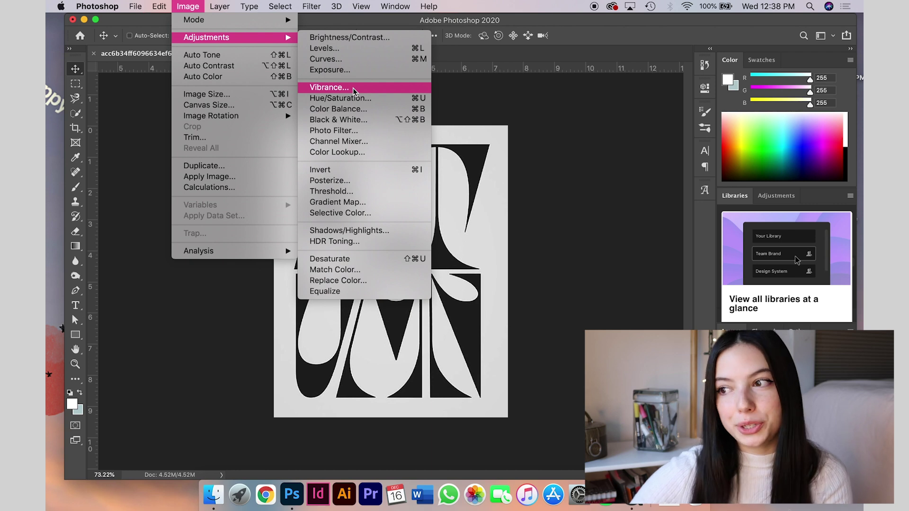
left_click(353, 49)
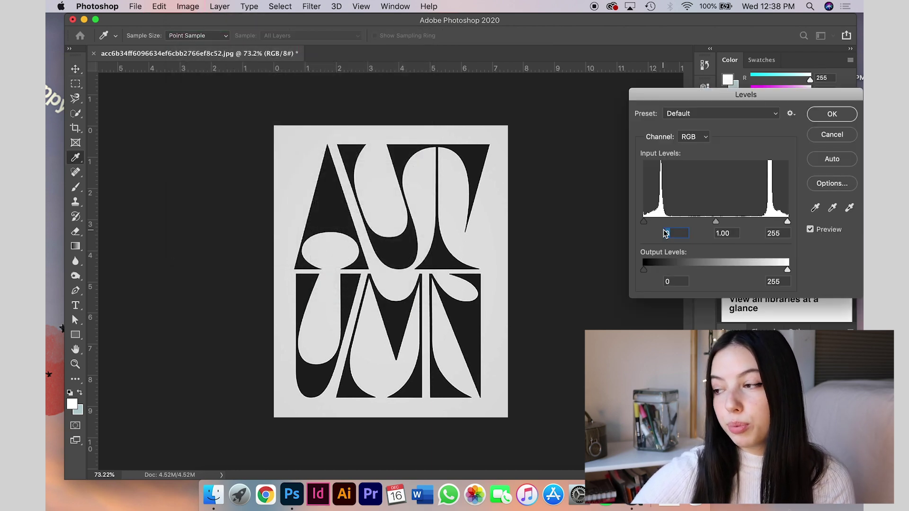
left_click_drag(744, 93, 687, 90)
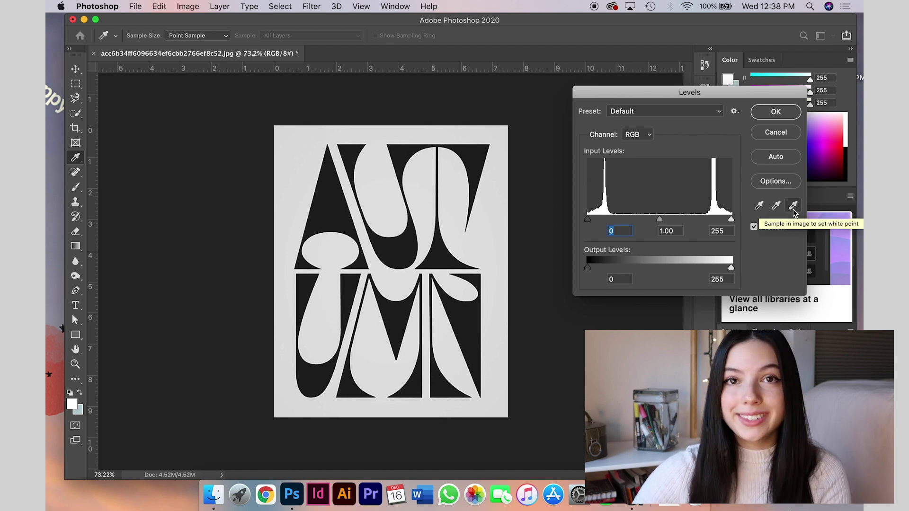
left_click(758, 207)
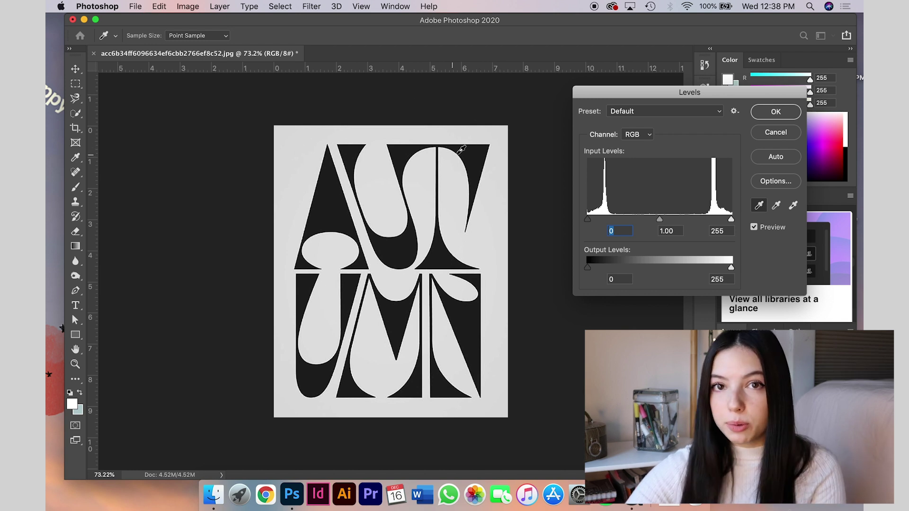
left_click(472, 147)
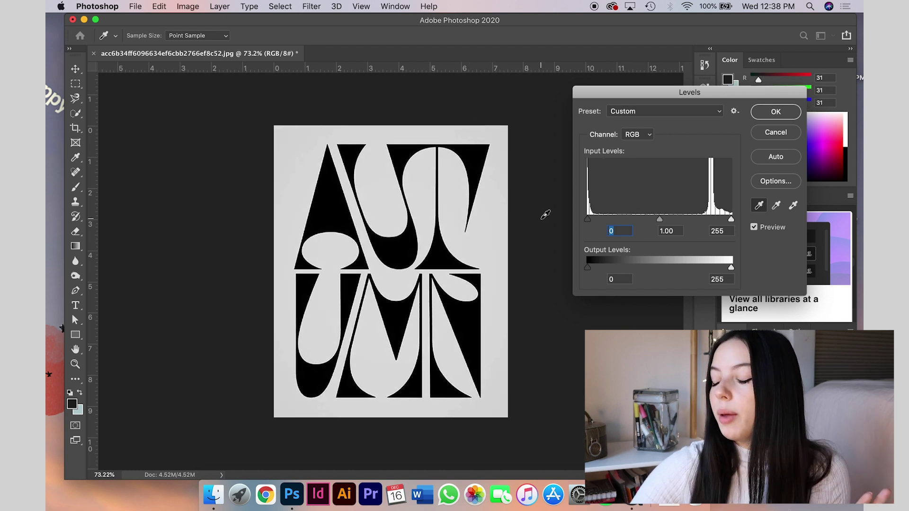
left_click(793, 205)
left_click(501, 214)
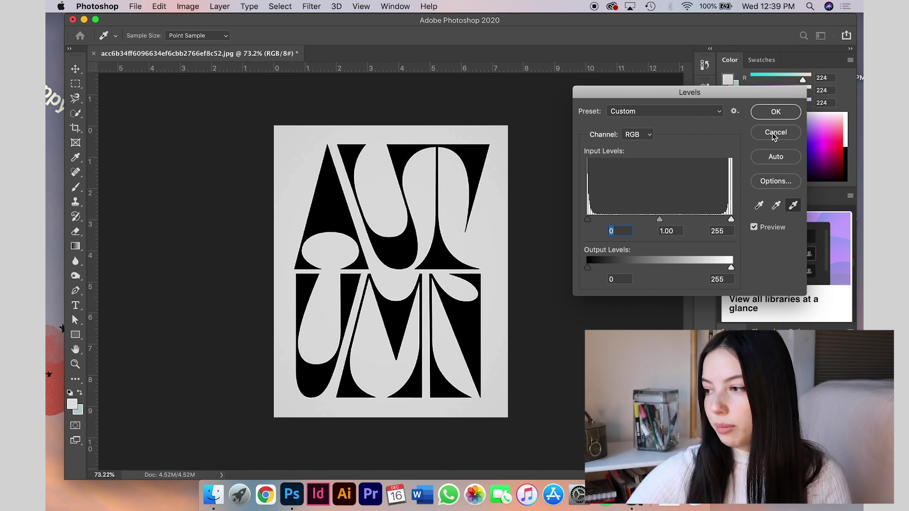
left_click(771, 135)
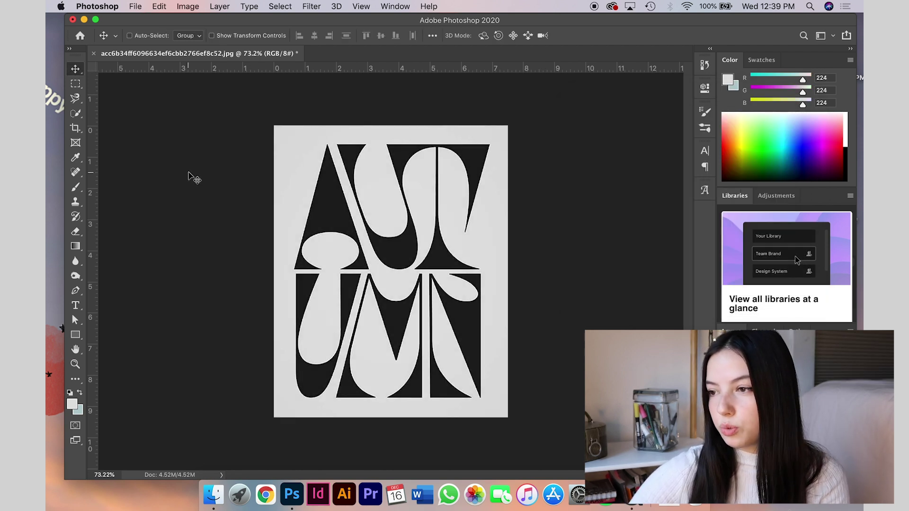
Open Color Balance and set the midtones to -1/-15/+22
left_click(184, 6)
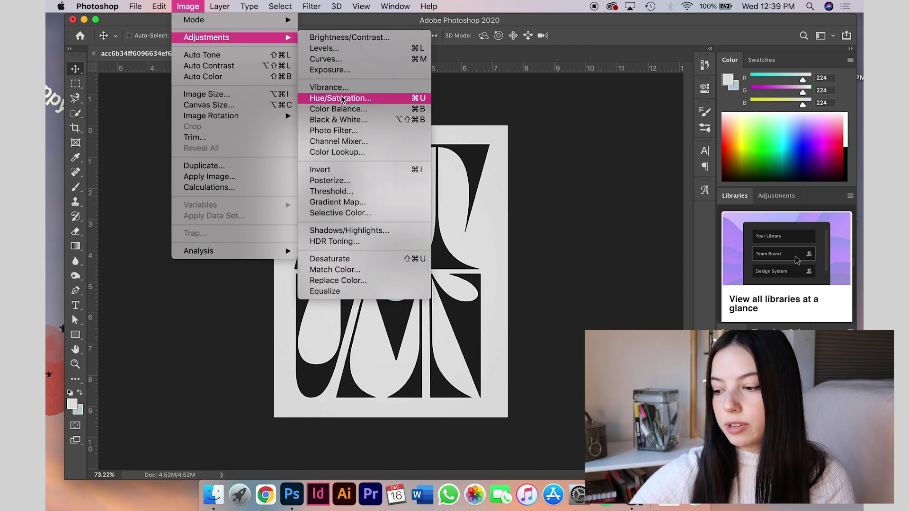
left_click(549, 175)
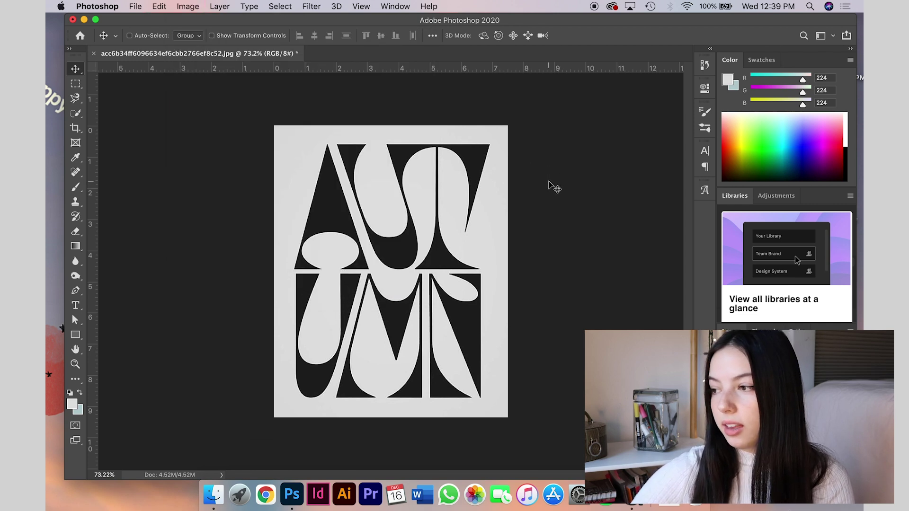
key("super+b")
left_click(610, 148)
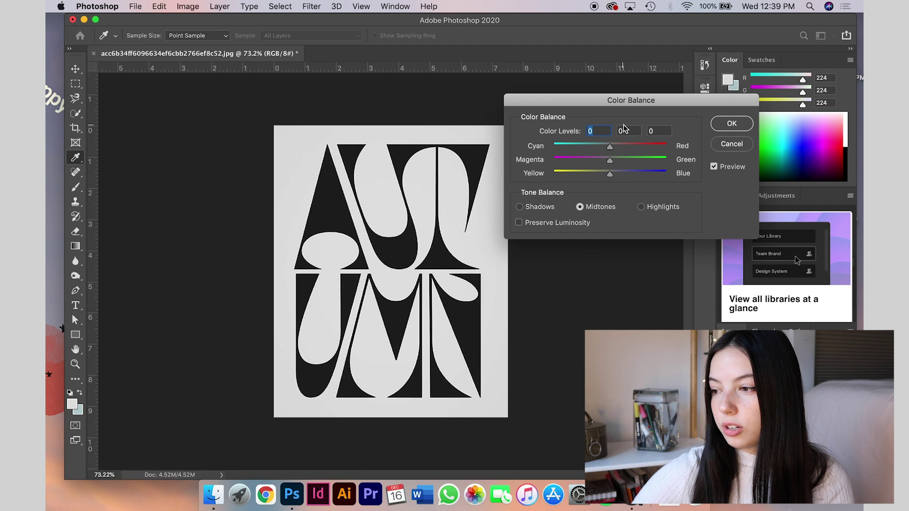
mouse_move(610, 147)
left_mouse_down()
mouse_move(622, 147)
mouse_move(598, 145)
mouse_move(607, 146)
mouse_move(602, 163)
left_mouse_up()
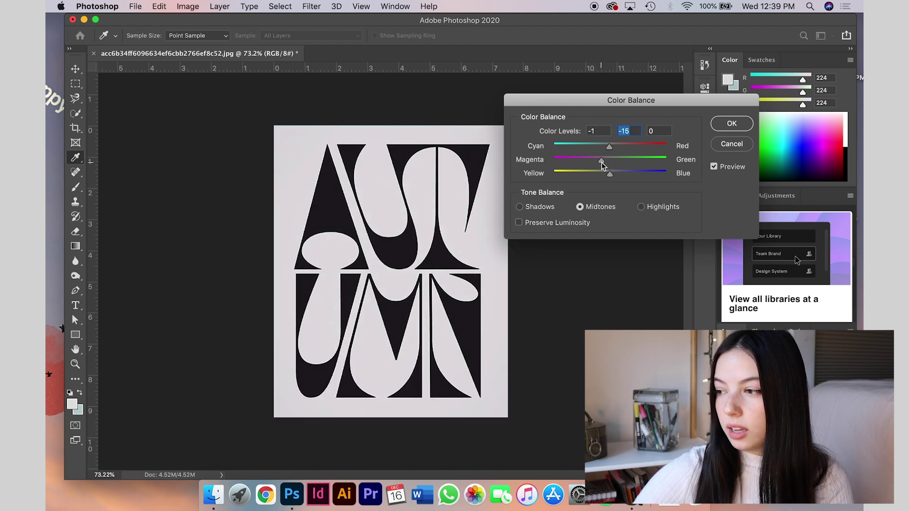
left_click_drag(611, 175, 623, 179)
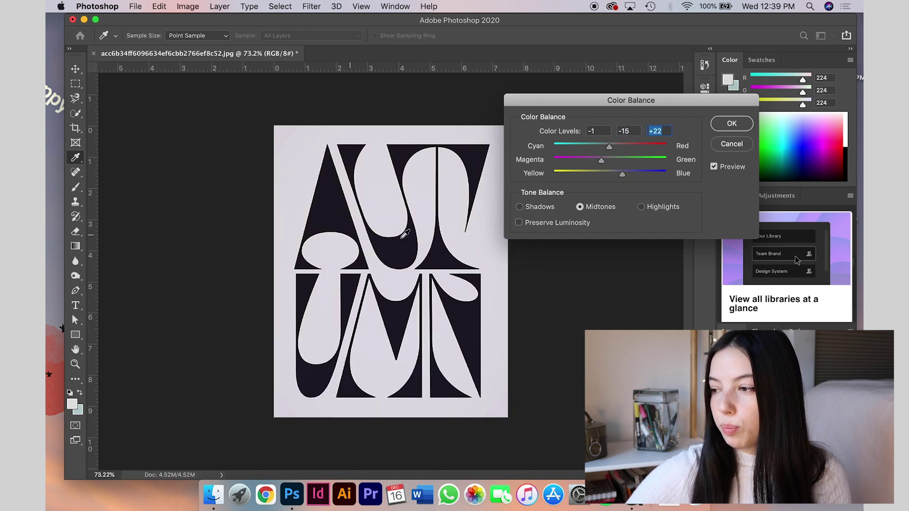
Set the shadows to -60/-56/+82 and apply the Color Balance to the poster
left_click(531, 208)
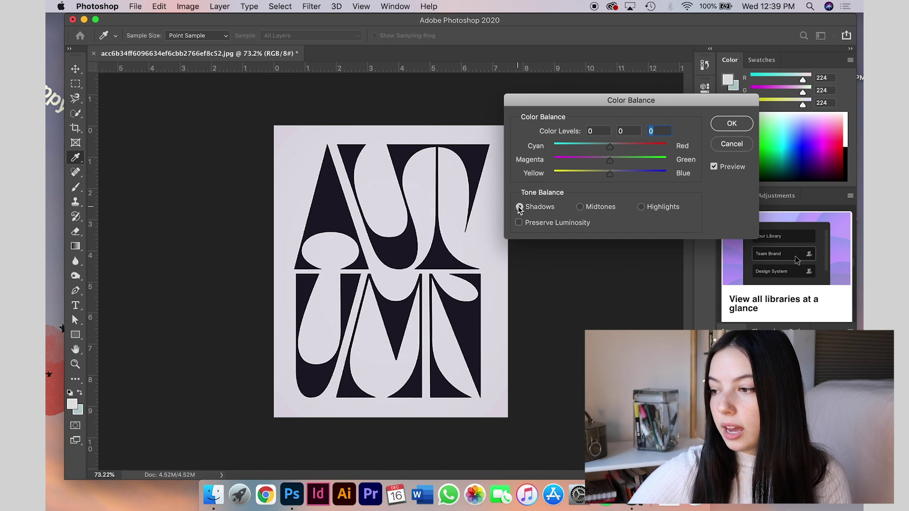
left_click_drag(610, 174, 657, 175)
left_click(608, 150)
left_click_drag(601, 149, 576, 161)
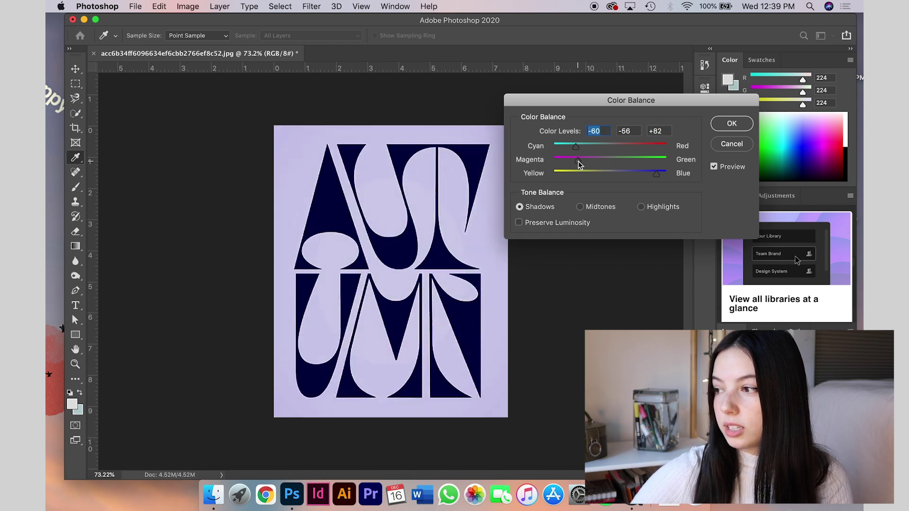
left_click(731, 123)
key("v")
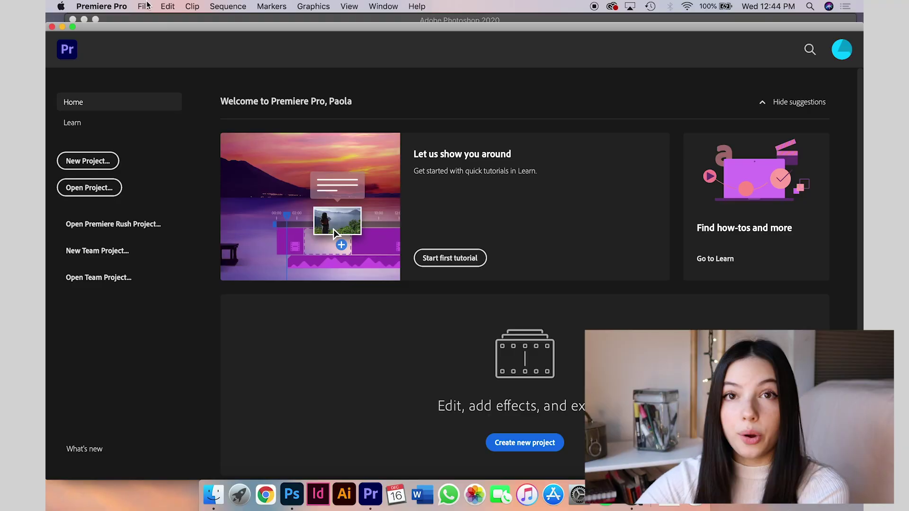
Create a new project named Untitled in the default Premiere Pro 14.0 folder
left_click(144, 6)
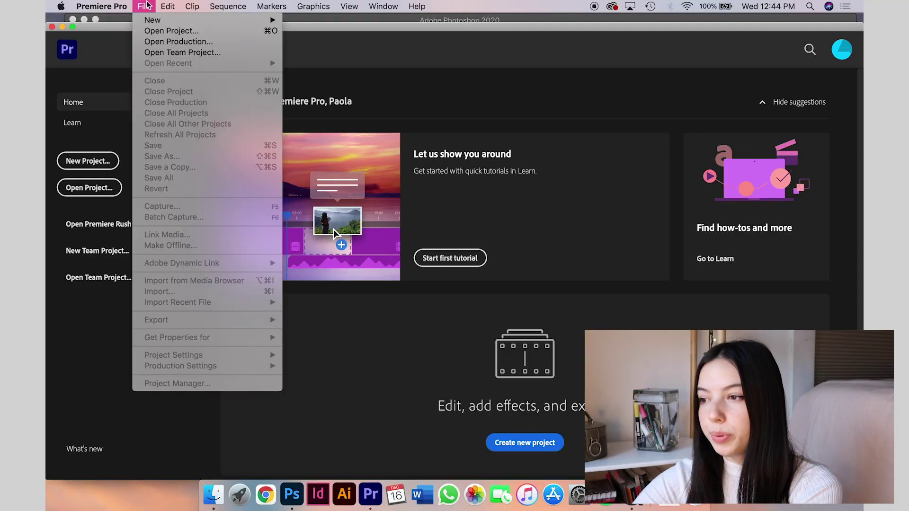
mouse_move(156, 20)
left_click(307, 23)
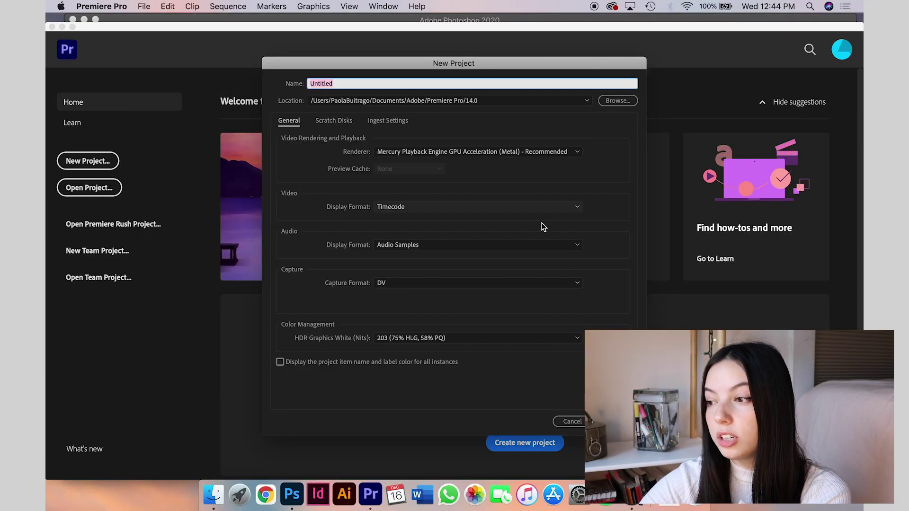
left_click(587, 101)
left_click(588, 102)
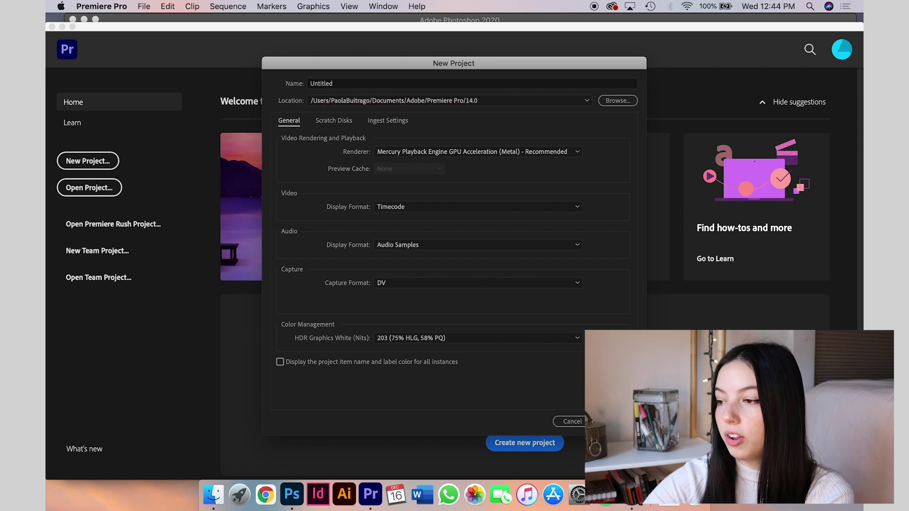
key("Escape")
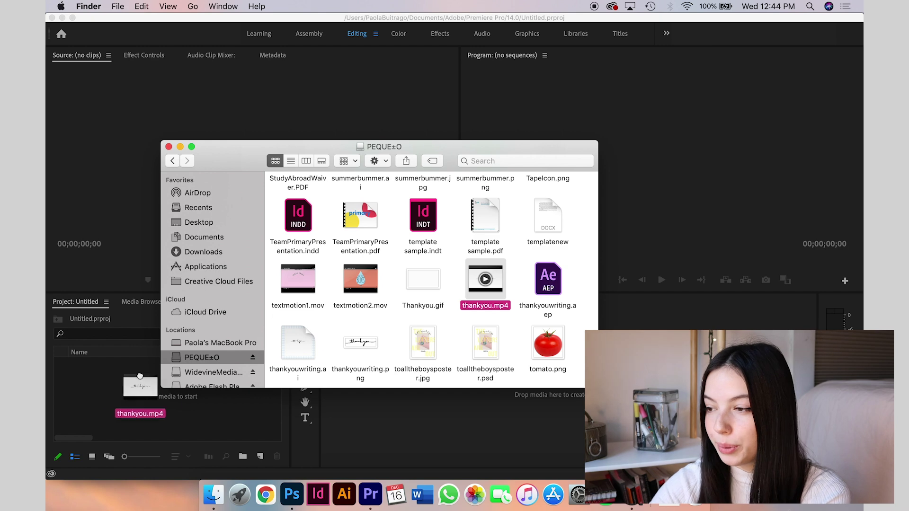
Import thankyou.mp4 into the Project panel and skim it in the Source monitor
left_click_drag(140, 376, 113, 381)
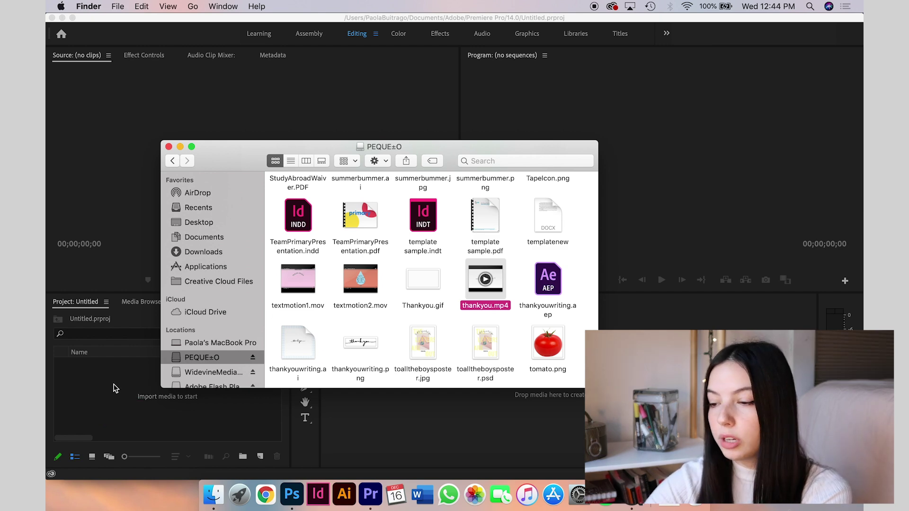
left_click(144, 6)
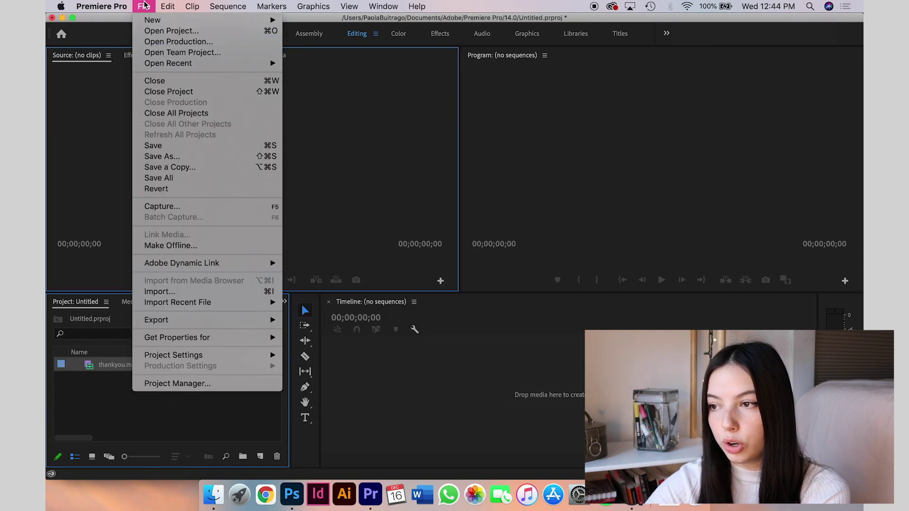
left_click(92, 390)
double_click(118, 364)
left_click_drag(156, 264, 421, 267)
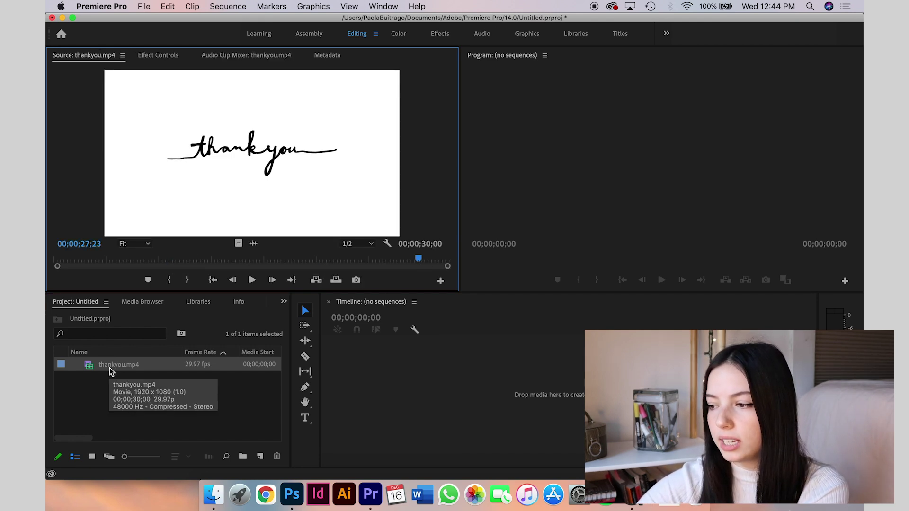
left_click_drag(110, 367, 143, 376)
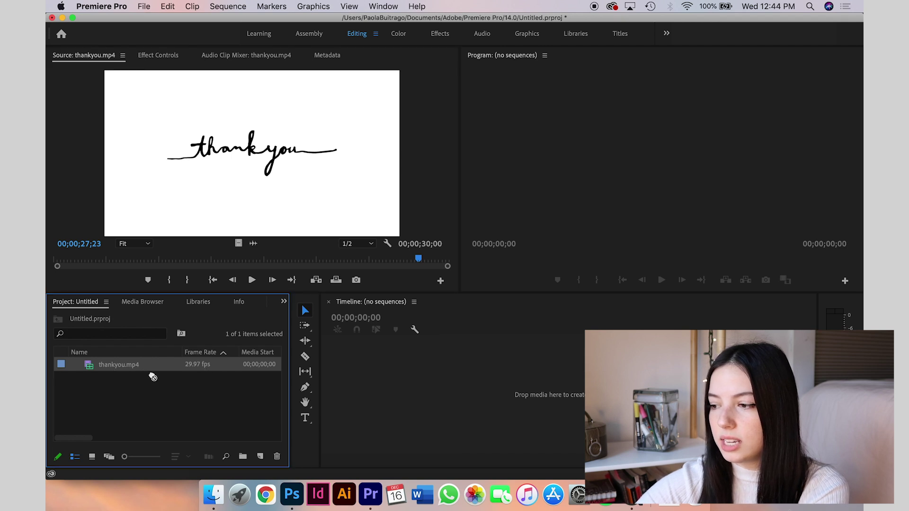
Create a sequence from thankyou.mp4, then delete the clip from that sequence
left_click_drag(444, 373, 497, 385)
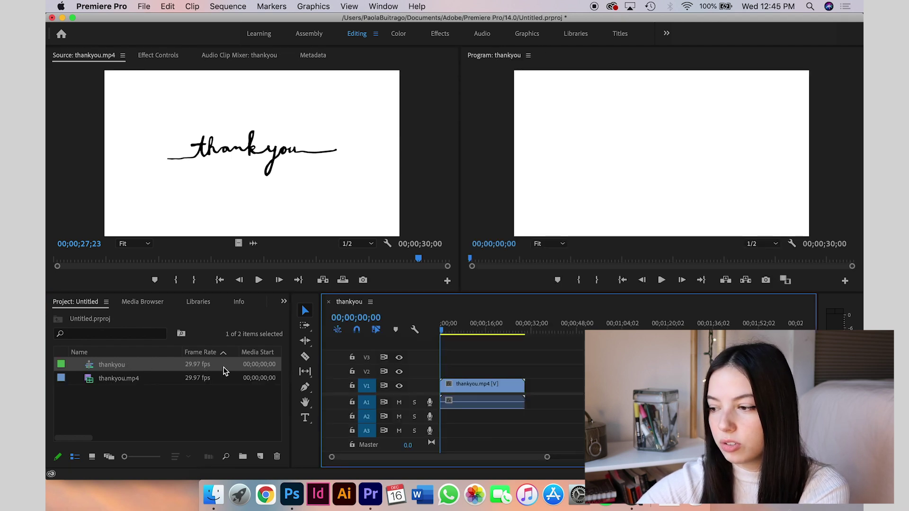
left_click_drag(458, 327, 607, 329)
left_click_drag(528, 346, 526, 352)
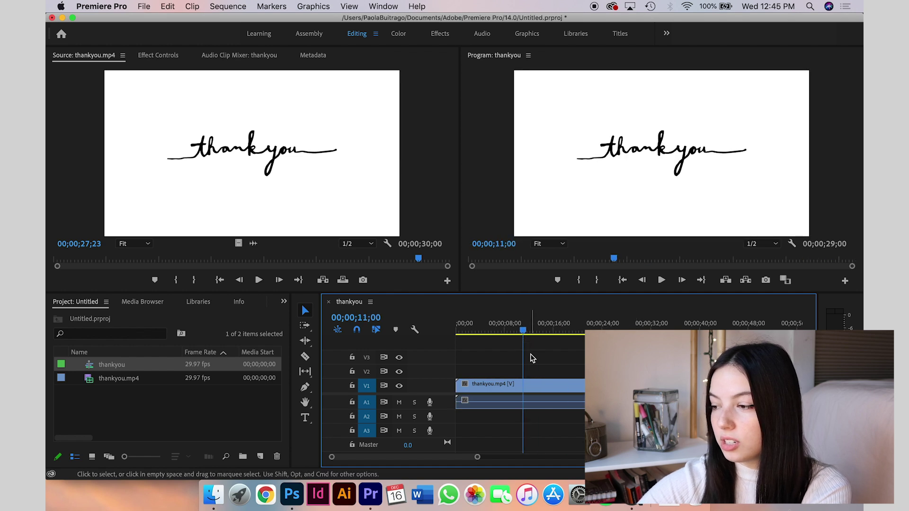
left_click(527, 388)
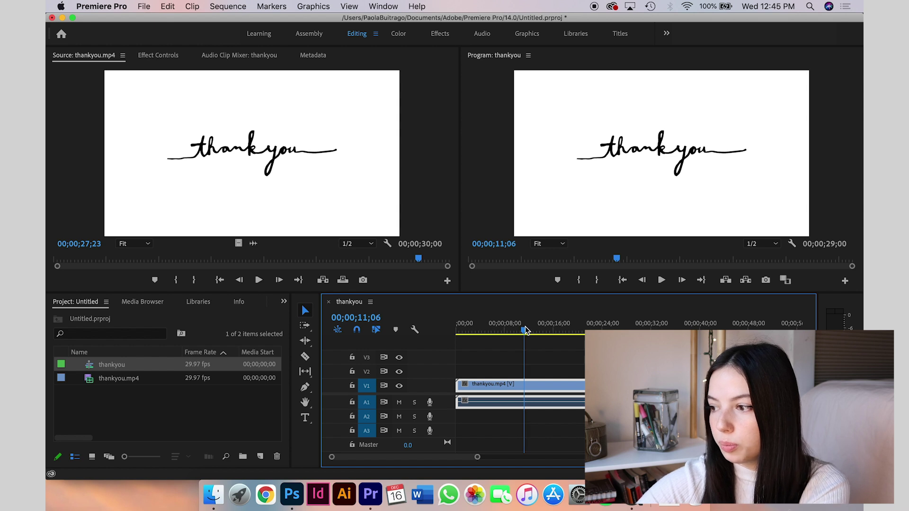
left_click_drag(527, 333, 513, 333)
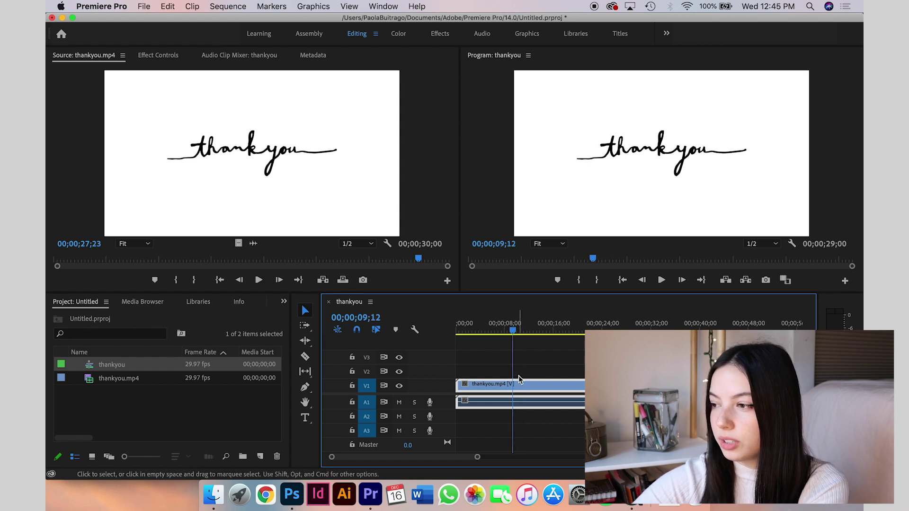
key("Delete")
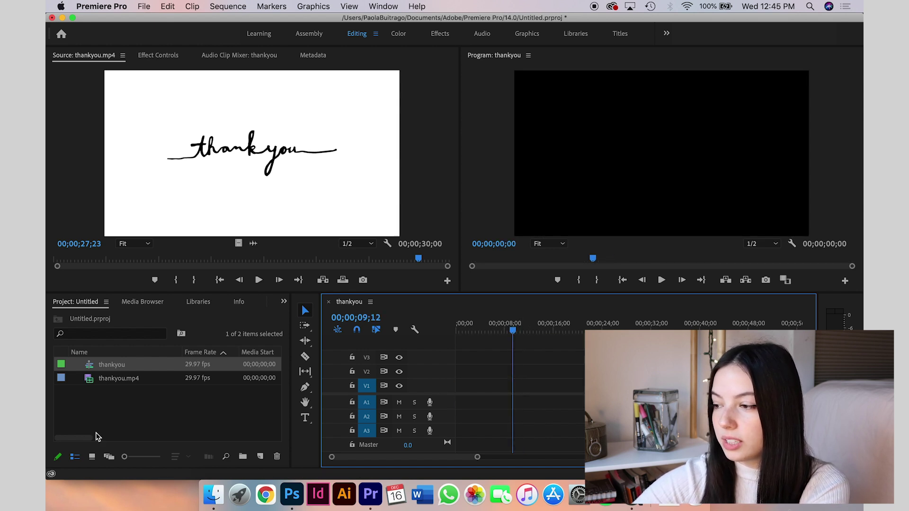
Place thankyou.mp4 back at the sequence start, unlink it and delete its audio
left_click(131, 384)
left_click_drag(115, 380, 504, 405)
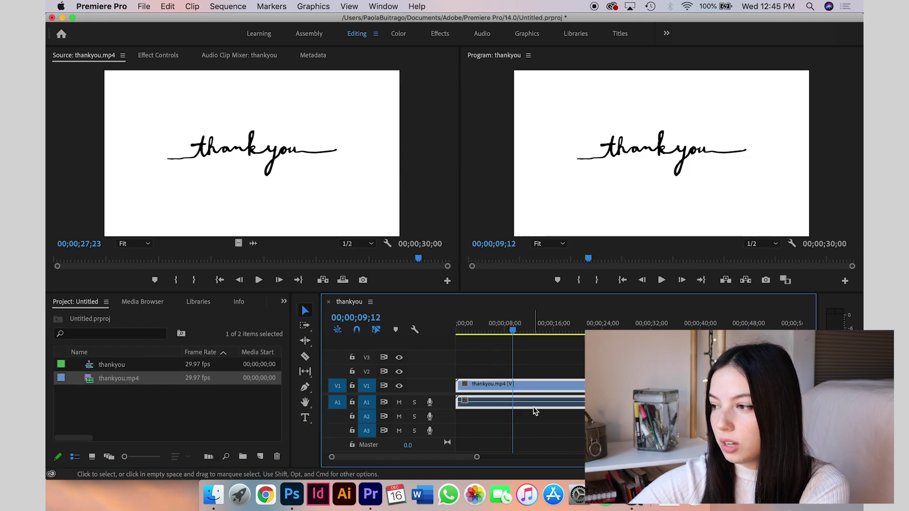
right_click(533, 406)
left_click(558, 389)
left_click(493, 402)
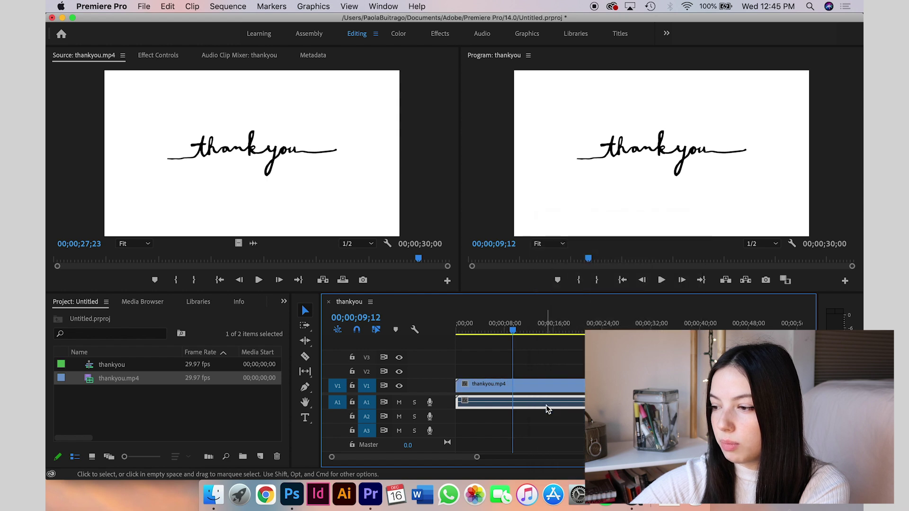
key("Delete")
left_click_drag(515, 326, 616, 327)
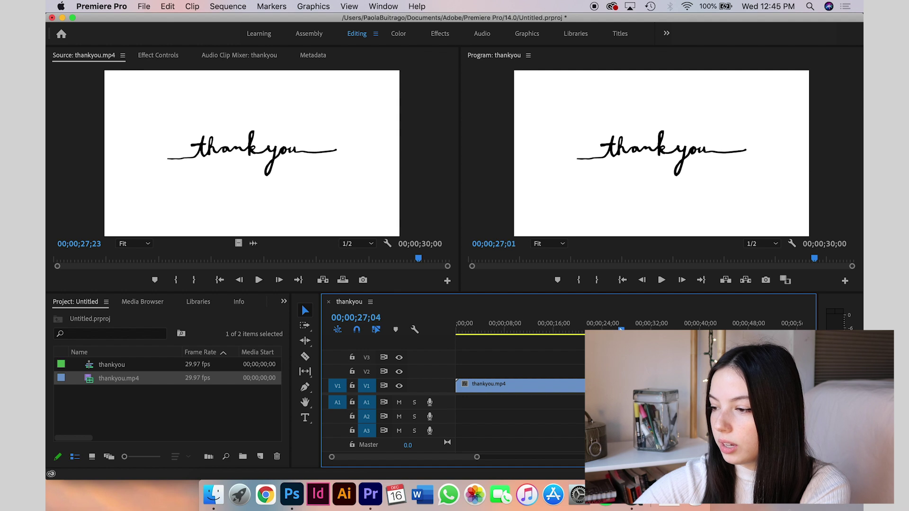
left_click_drag(638, 384, 633, 385)
Play the sequence from the start to review the handwriting animation
key("Home")
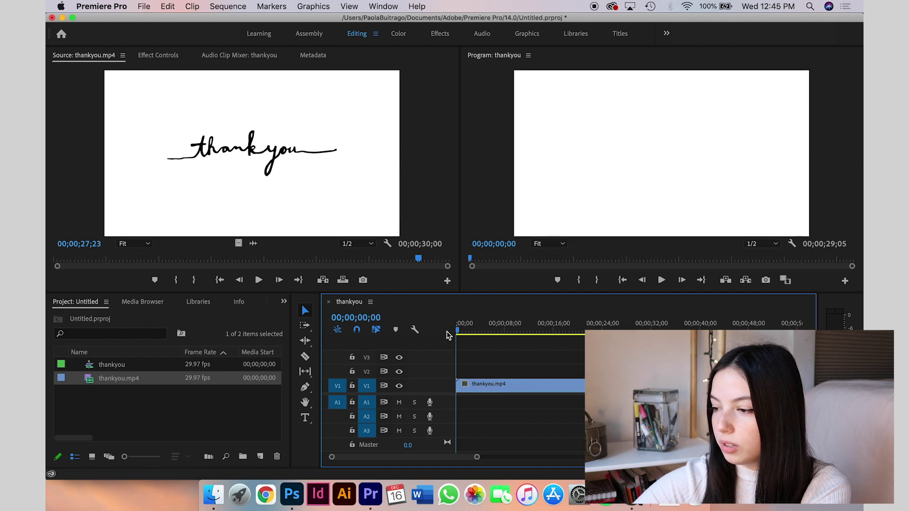
left_click(517, 329)
key("space")
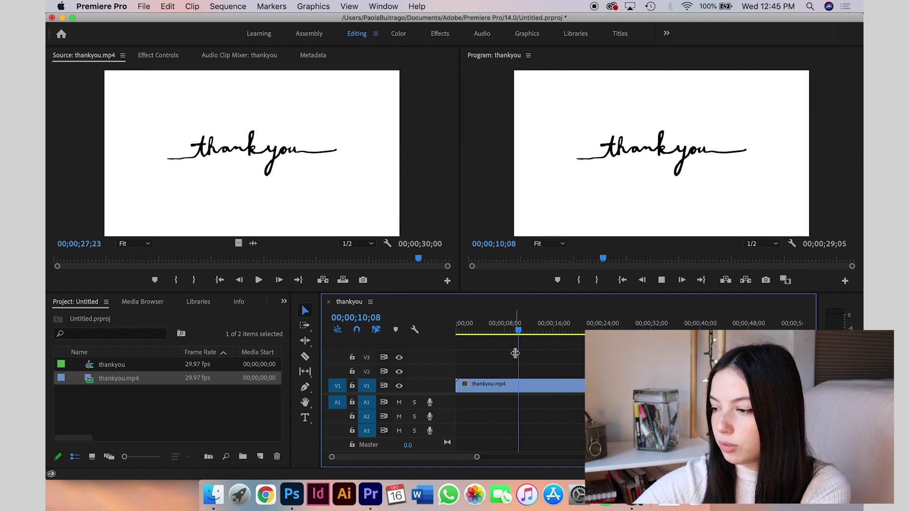
left_click_drag(521, 330, 454, 333)
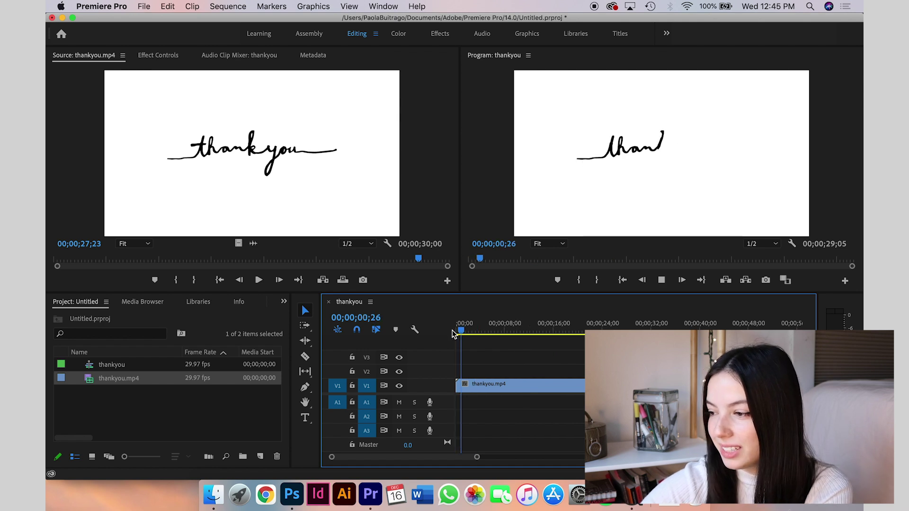
key("space")
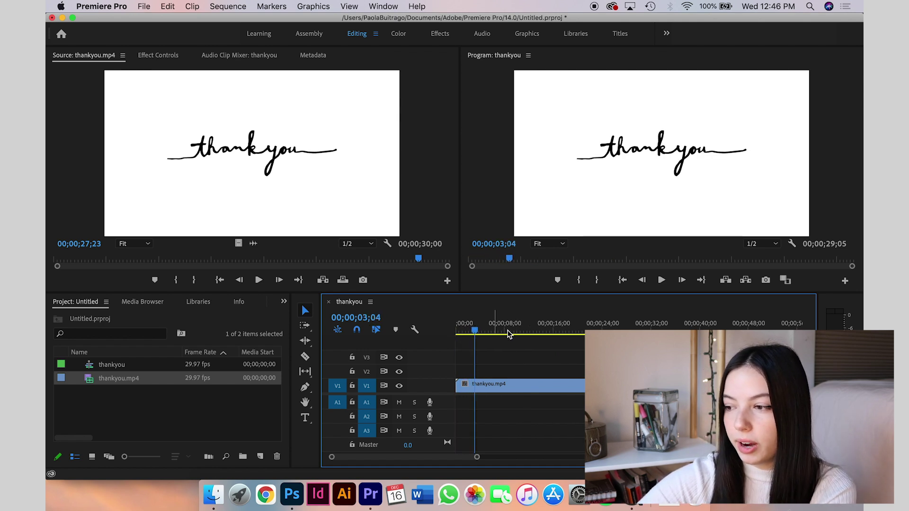
Trim the clip to about four seconds, fit the timeline view, and play it back
left_click_drag(457, 384, 475, 384)
key("=")
key("=")
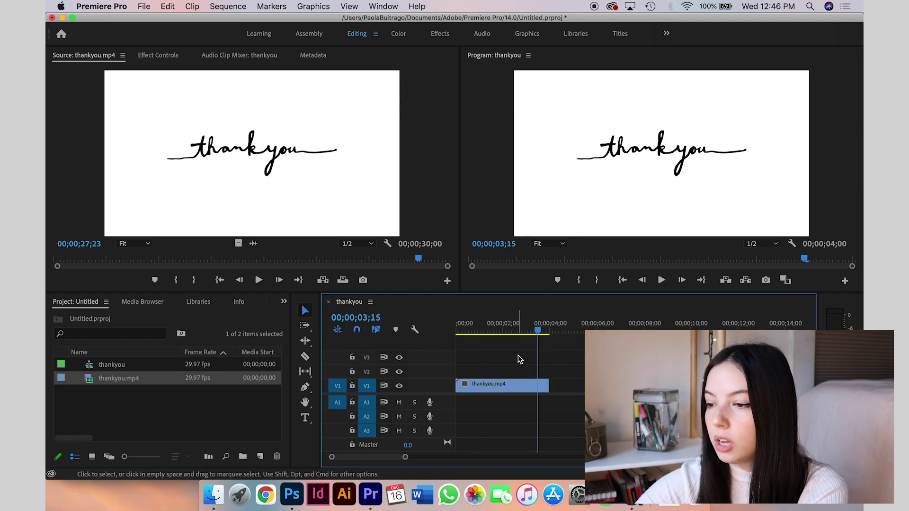
left_click_drag(520, 328, 459, 349)
key("space")
left_click(511, 385)
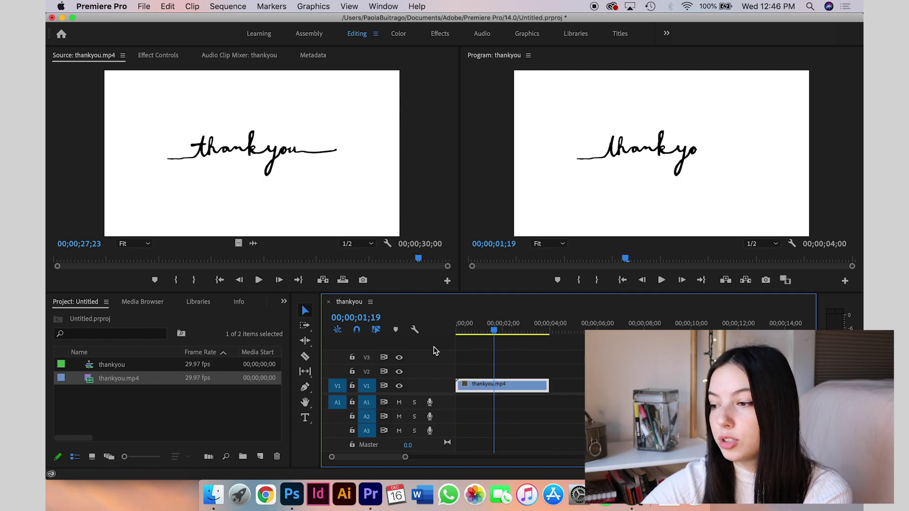
left_click(143, 5)
Export the sequence as media with the Animated GIF format
mouse_move(156, 318)
left_click(305, 319)
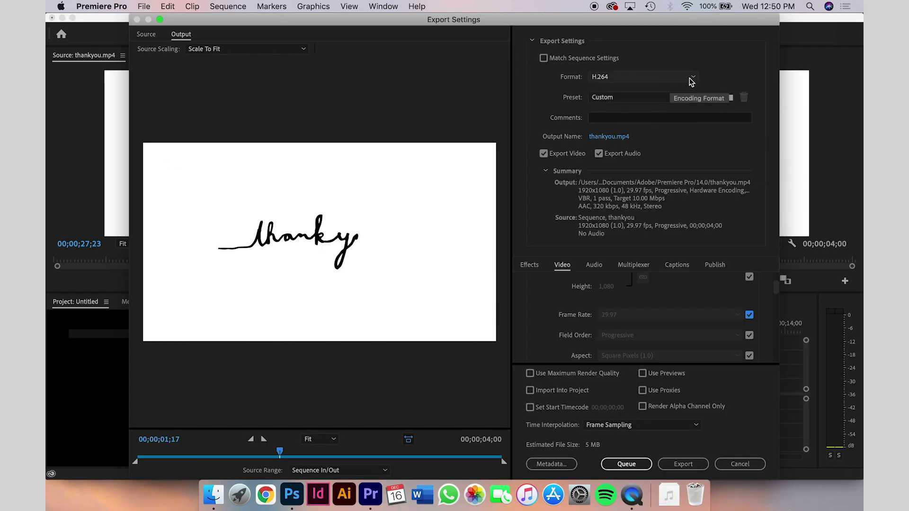
left_click(690, 80)
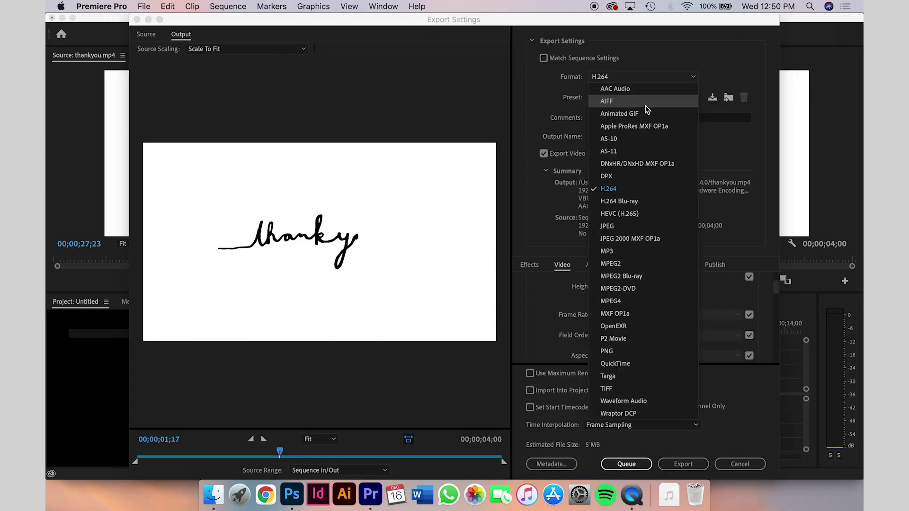
left_click(639, 114)
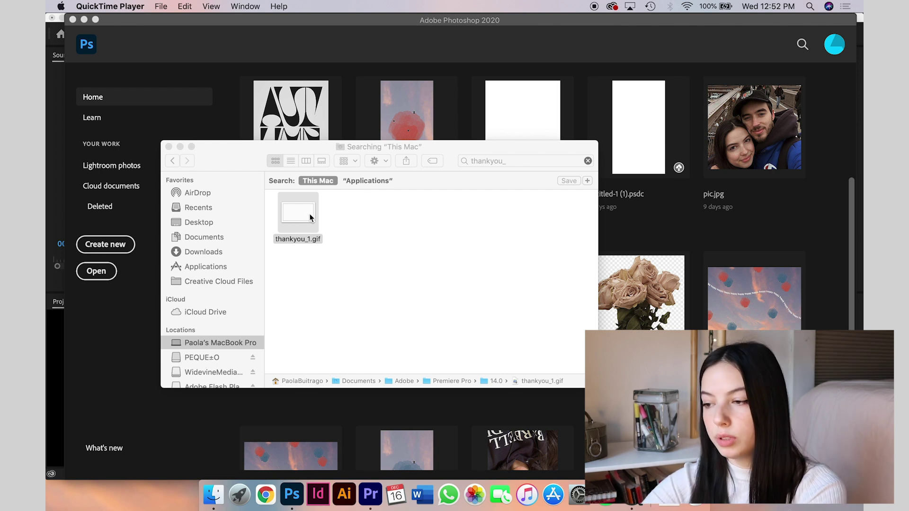
Drag thankyou_1.gif onto Chrome in the Dock to watch the animation play
left_click_drag(307, 218, 276, 501)
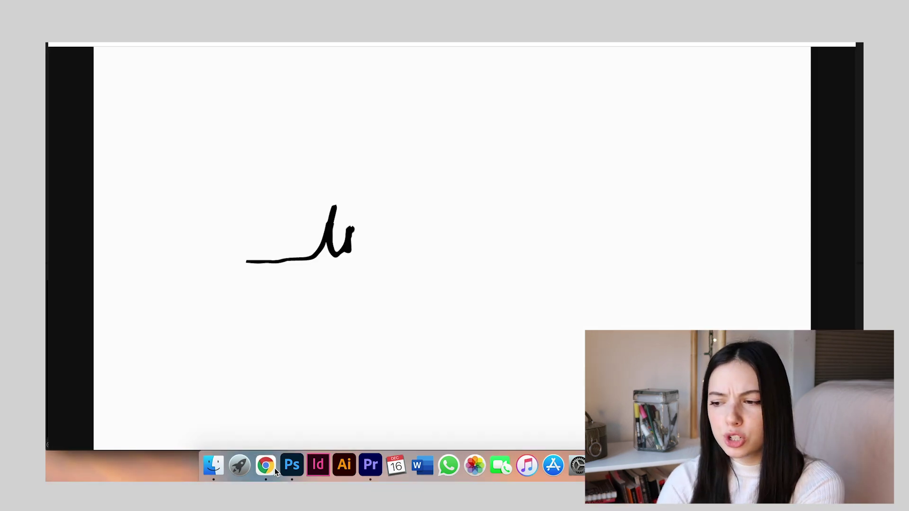